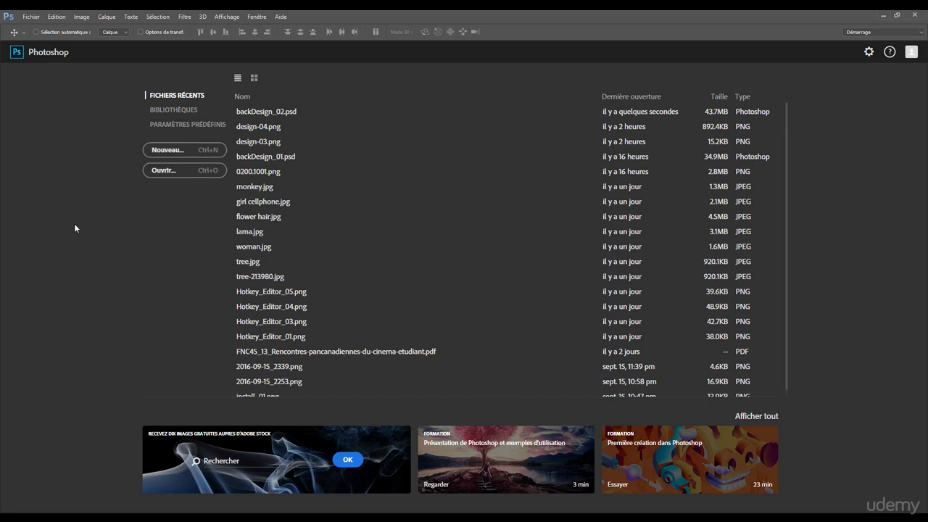
# Open the preferences and show the Interface settings
pyautogui.click(56, 18)
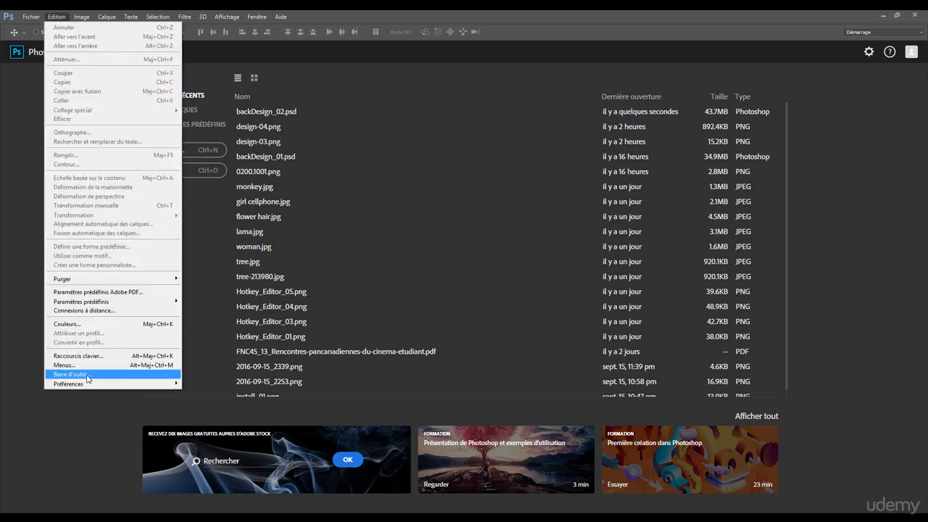
pyautogui.moveTo(90, 385)
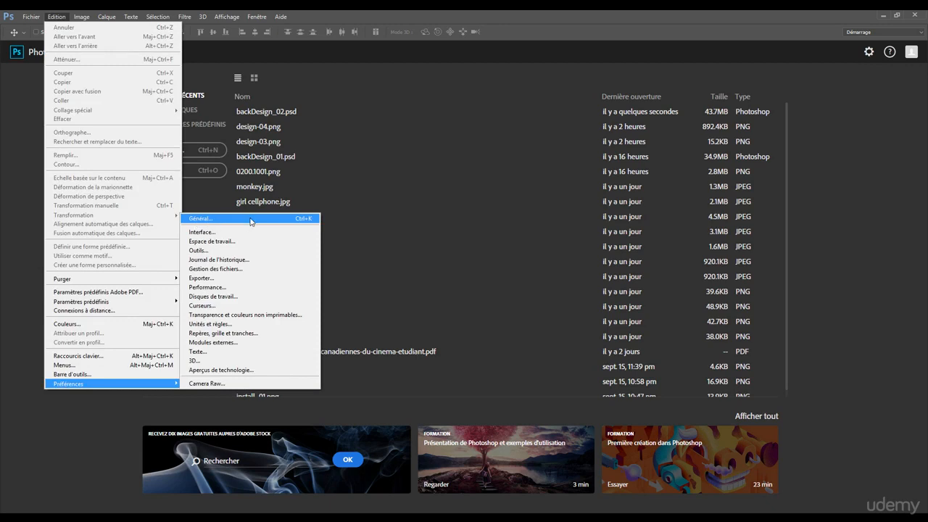
pyautogui.click(215, 219)
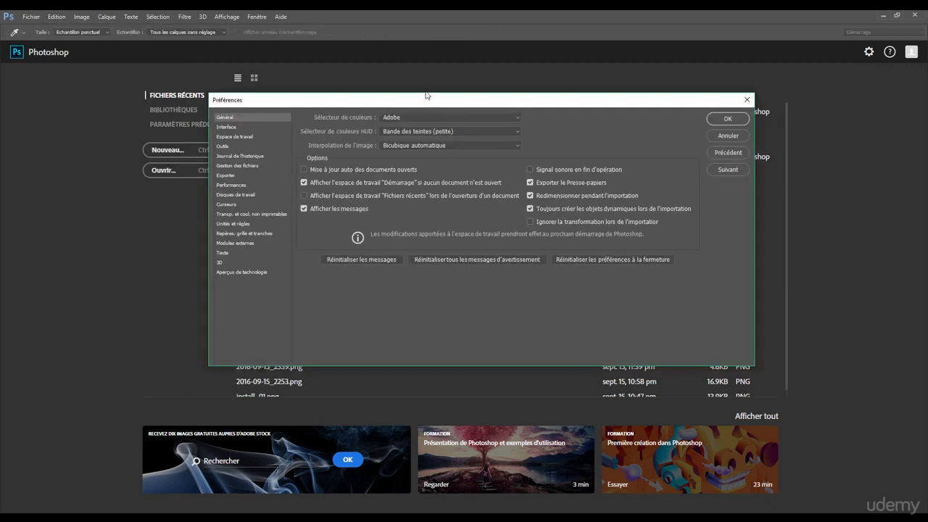
pyautogui.moveTo(403, 106); pyautogui.dragTo(370, 111)
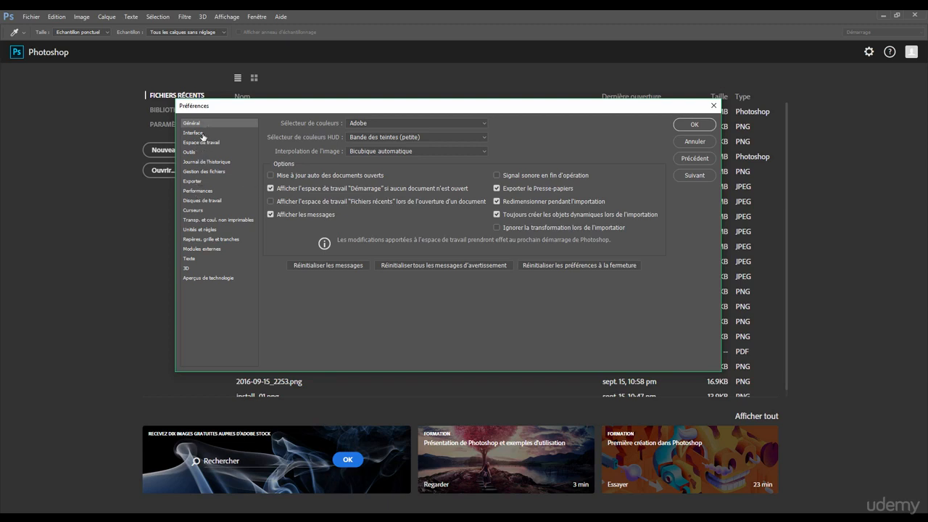
pyautogui.click(199, 134)
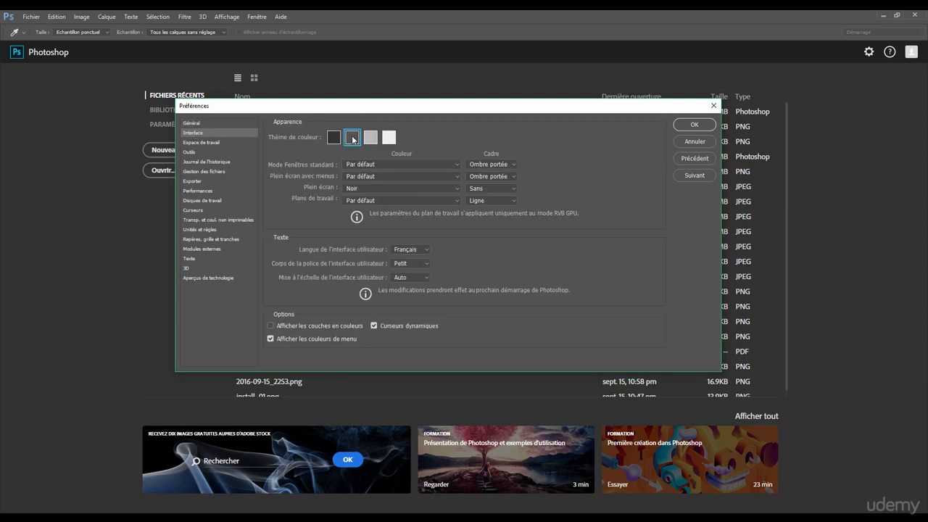
pyautogui.moveTo(354, 110); pyautogui.dragTo(343, 109)
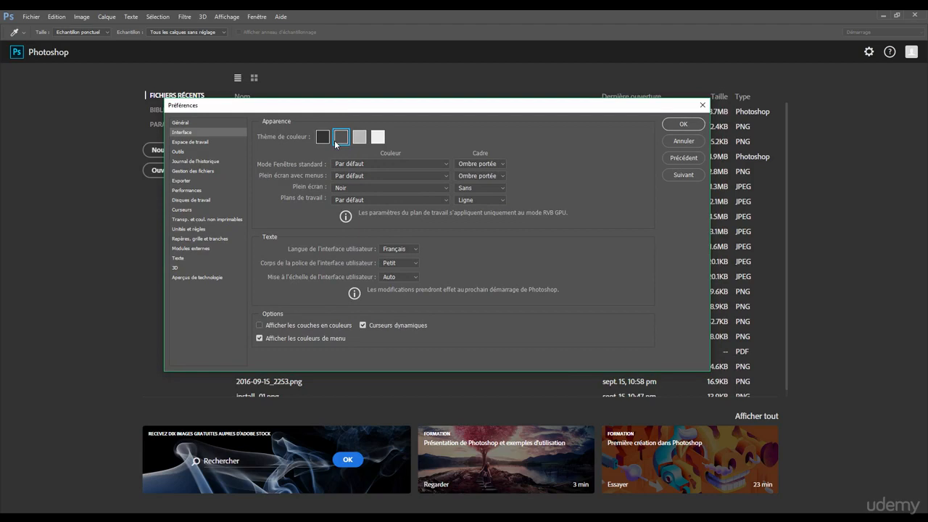
# Try the darkest and the lightest colour themes for the interface, and return to the second-darkest grey theme
pyautogui.click(325, 141)
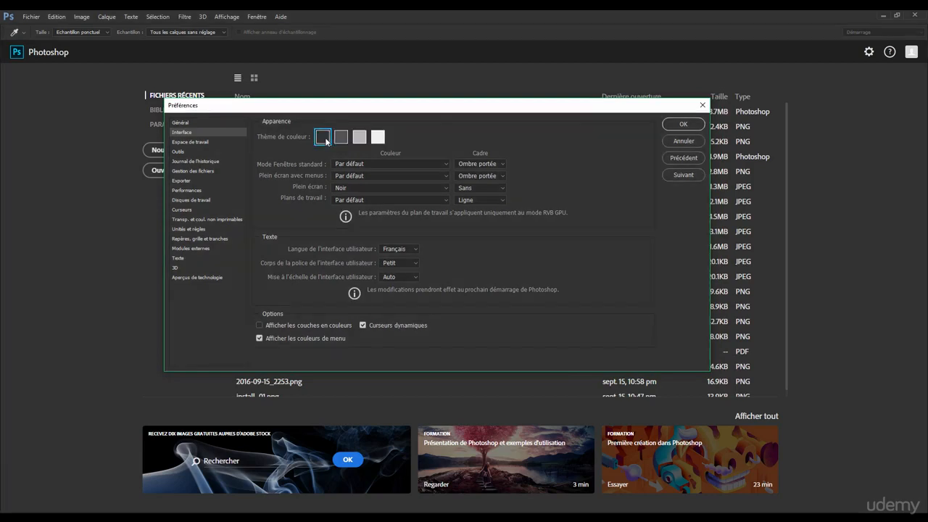
pyautogui.click(378, 138)
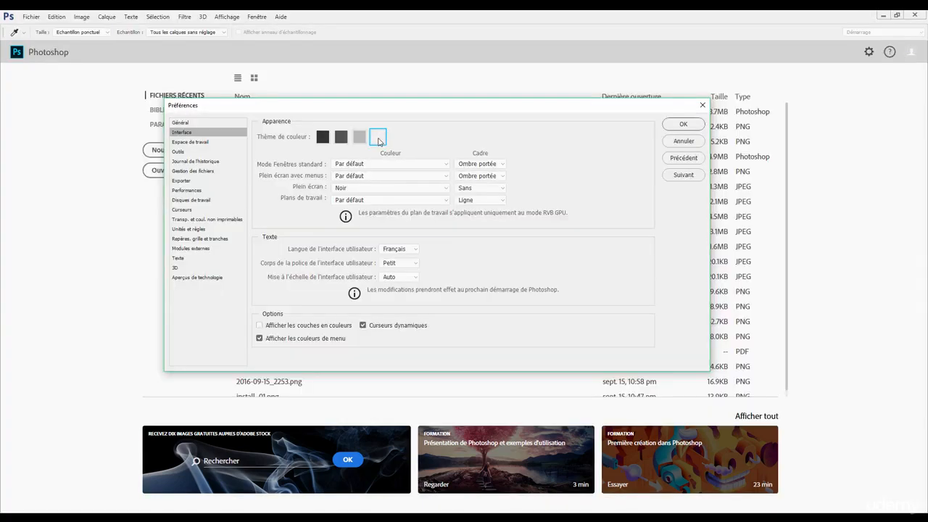
pyautogui.click(341, 137)
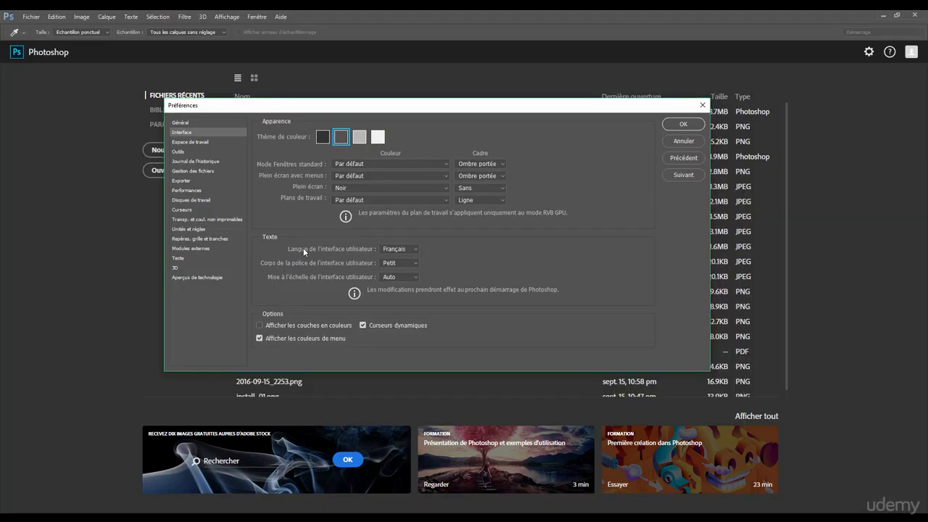
# Examine the available interface languages, keeping Français selected, and view the Outils preferences
pyautogui.click(399, 249)
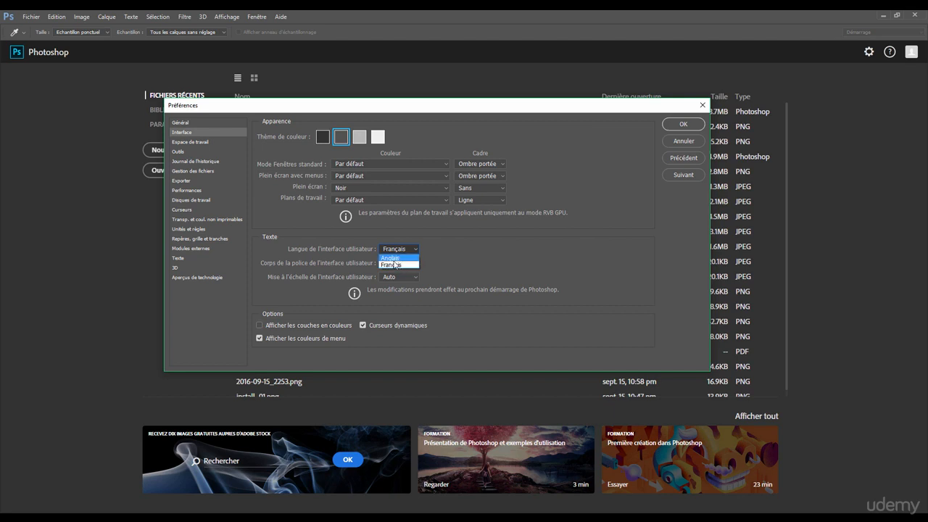
pyautogui.click(392, 265)
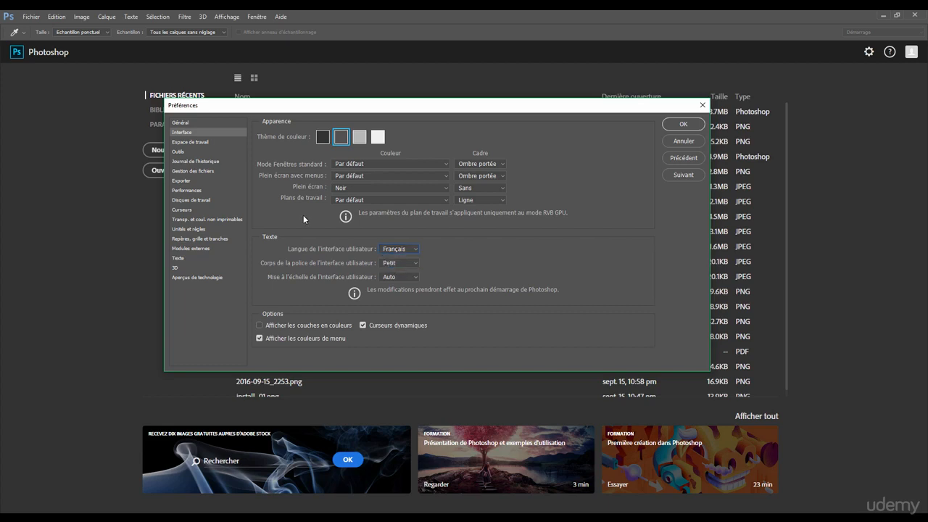
pyautogui.click(181, 153)
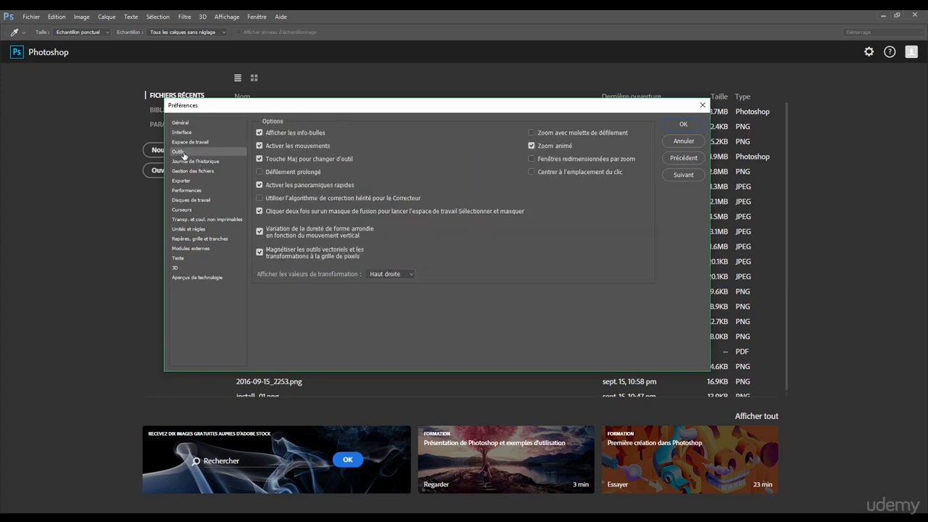
# Set the number of history states (Etats d'historique) to 294 in the Performances preferences
pyautogui.click(180, 192)
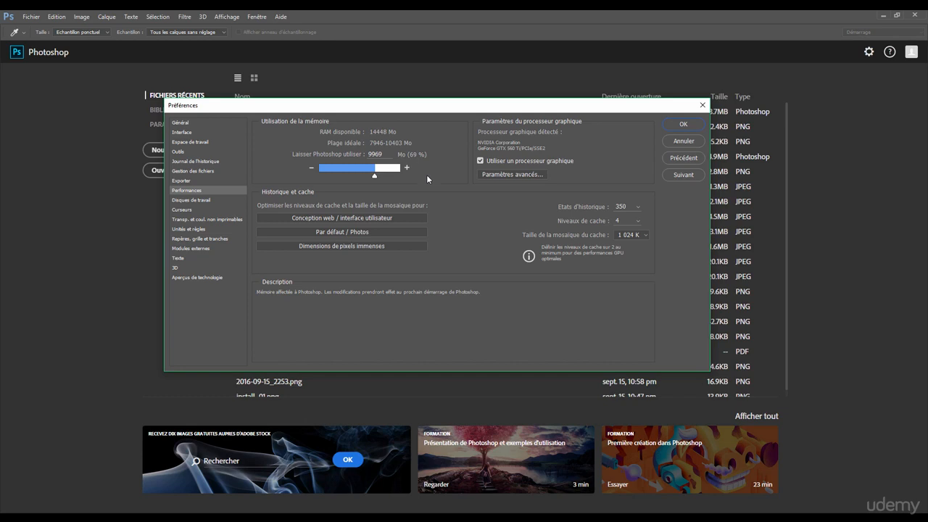
pyautogui.moveTo(505, 162)
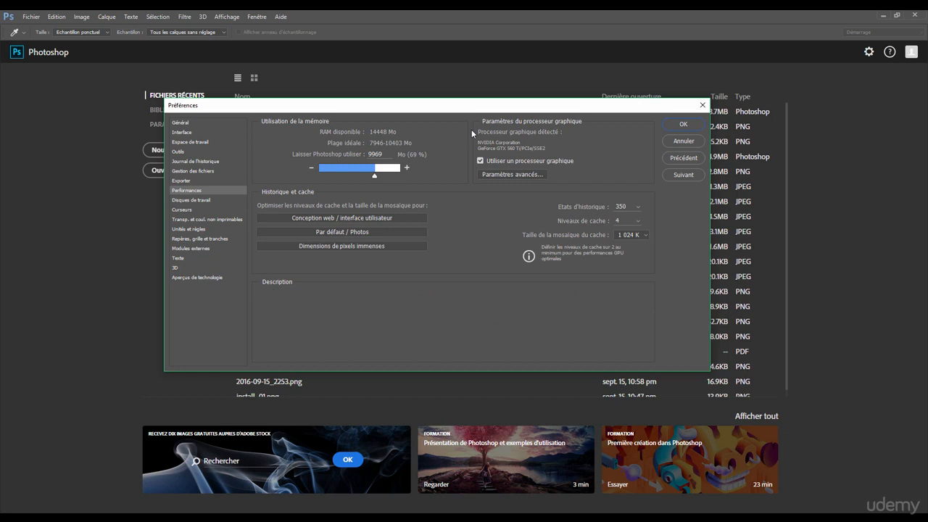
pyautogui.moveTo(578, 209)
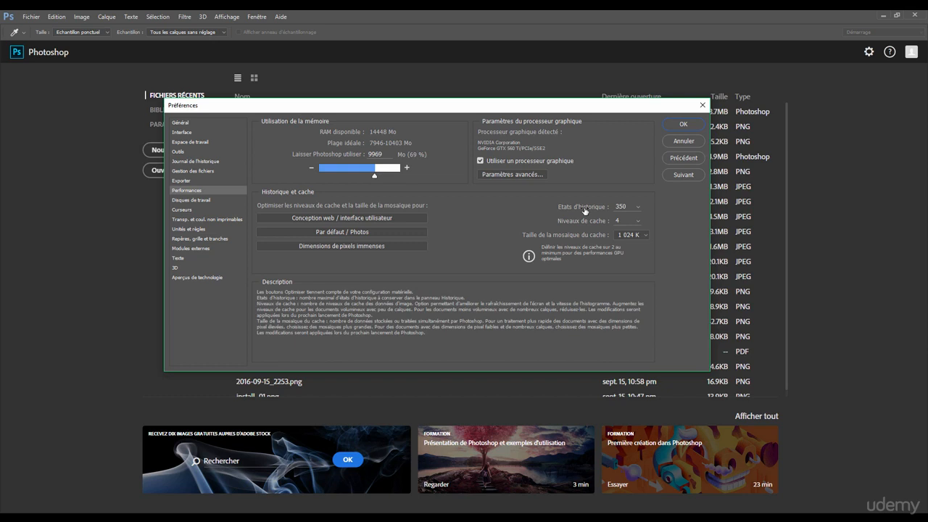
pyautogui.click(638, 207)
pyautogui.moveTo(637, 221); pyautogui.dragTo(641, 222)
pyautogui.click(626, 219)
pyautogui.moveTo(630, 220); pyautogui.dragTo(622, 221)
pyautogui.moveTo(621, 220); pyautogui.dragTo(636, 222)
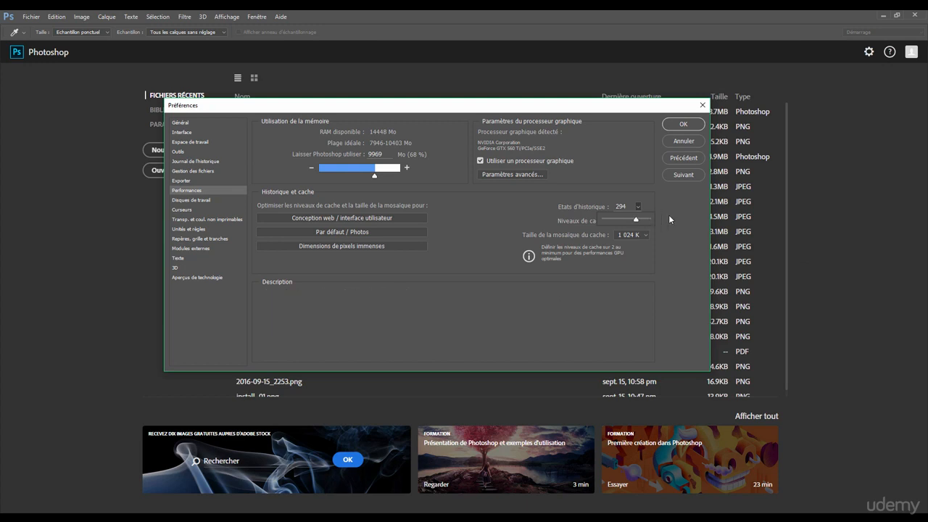
pyautogui.click(669, 215)
pyautogui.moveTo(593, 109); pyautogui.dragTo(613, 111)
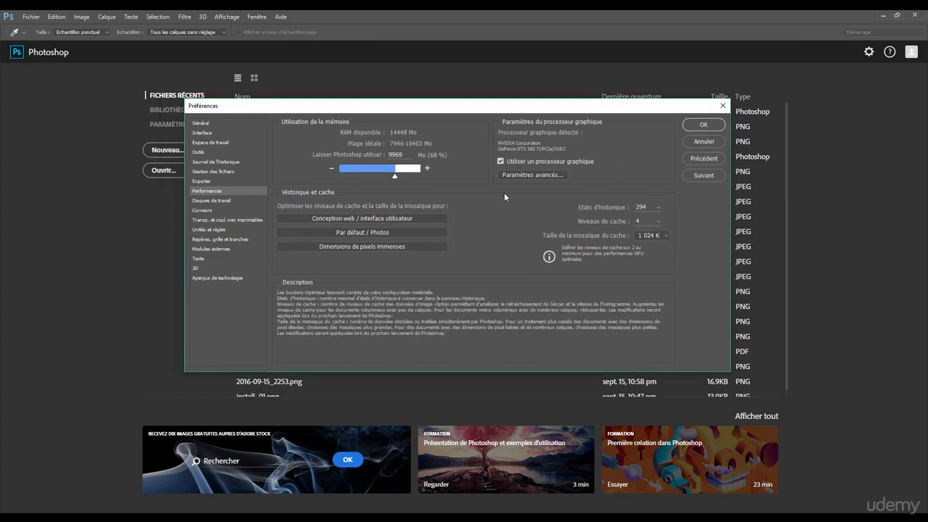
# Try the Précis painting cursor in the Curseurs preferences, and return to Pointe standard
pyautogui.click(205, 211)
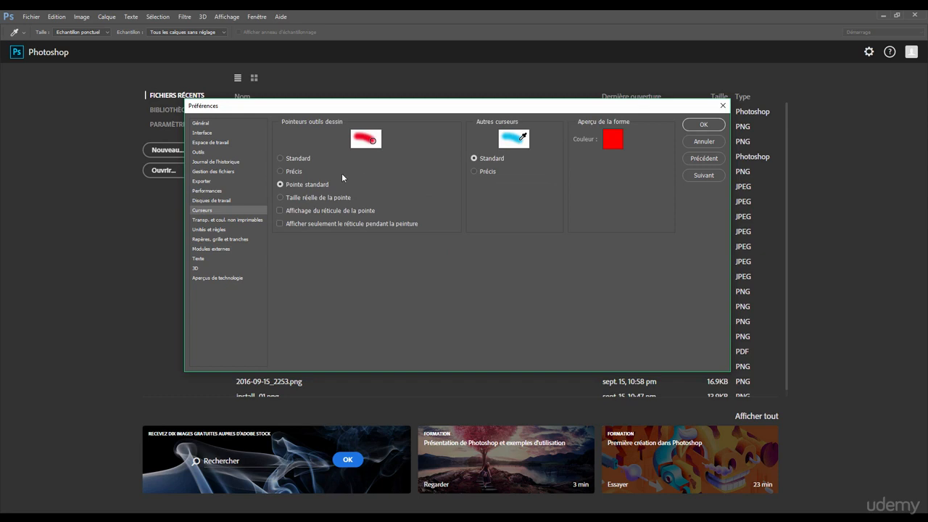
pyautogui.click(293, 174)
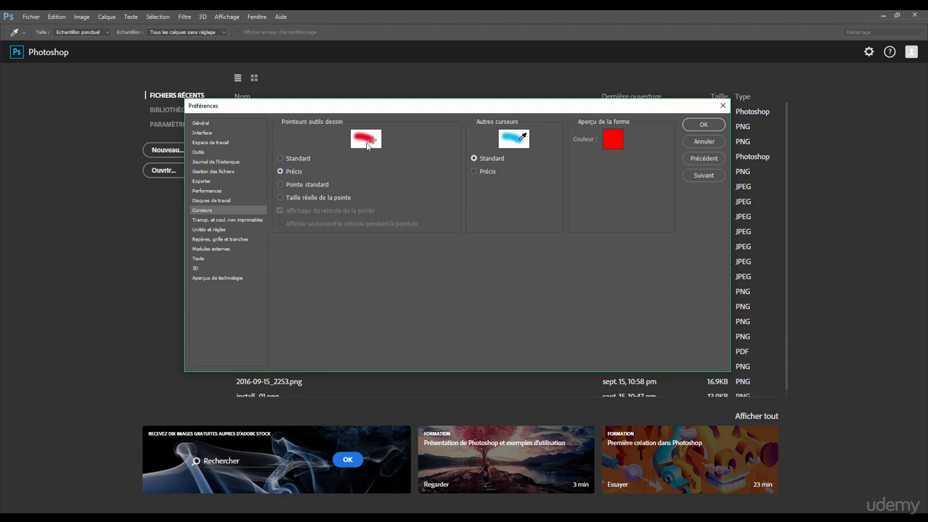
pyautogui.click(309, 187)
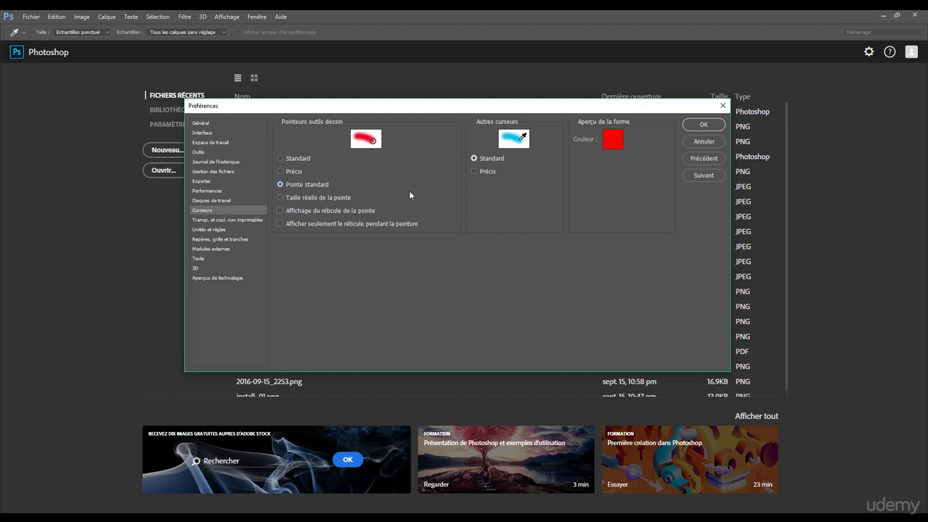
# Examine the scratch disks and the unit choices for rulers and text, keeping Pixels for rulers and Points for text
pyautogui.click(238, 202)
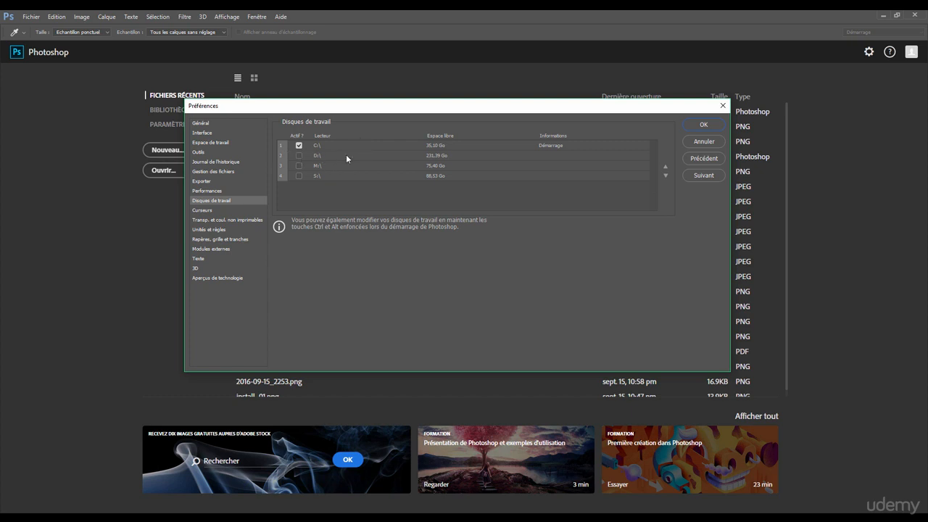
pyautogui.click(215, 230)
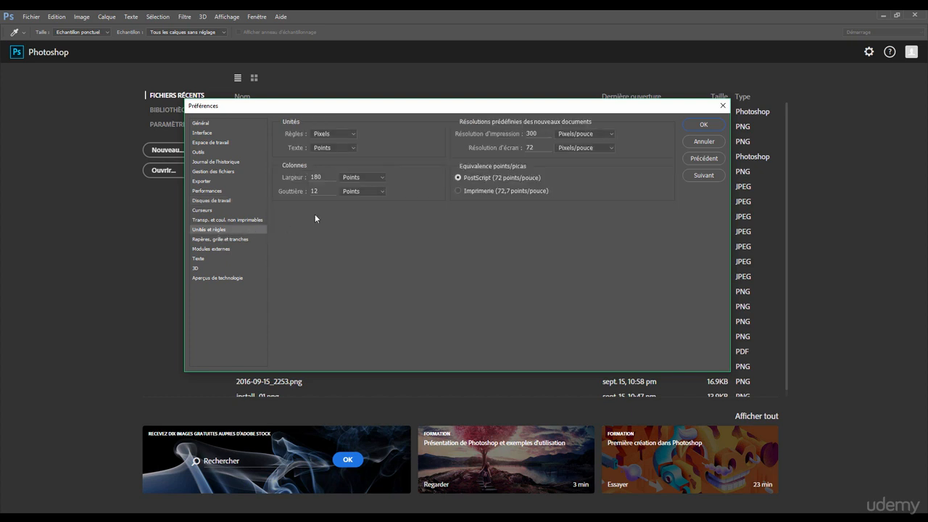
pyautogui.click(329, 133)
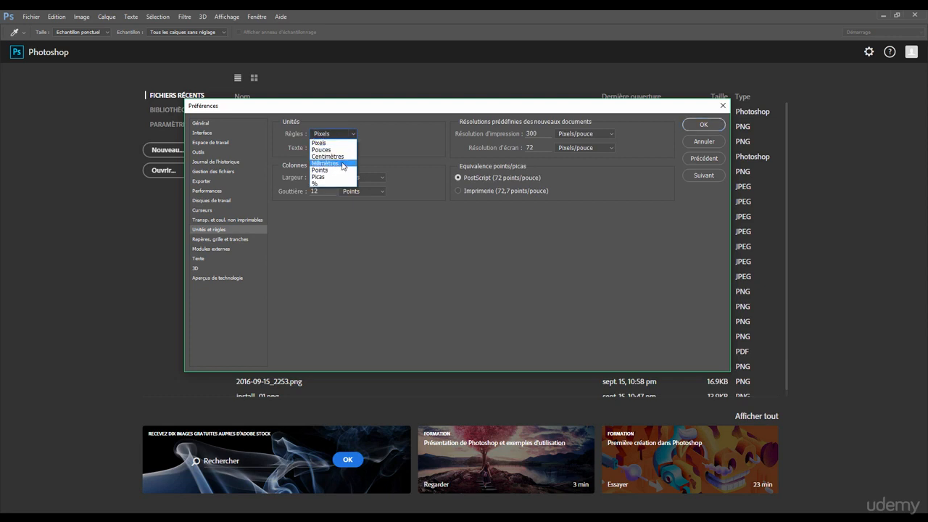
pyautogui.click(333, 143)
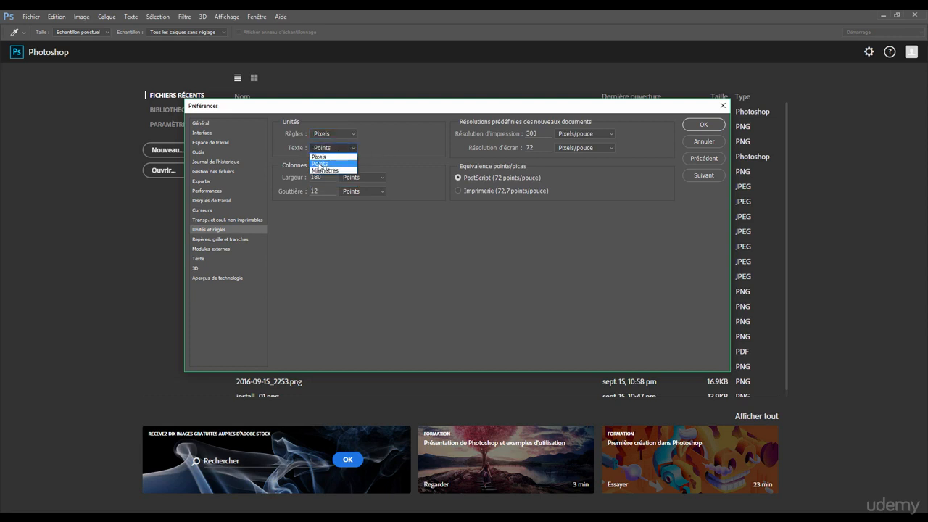
pyautogui.click(394, 144)
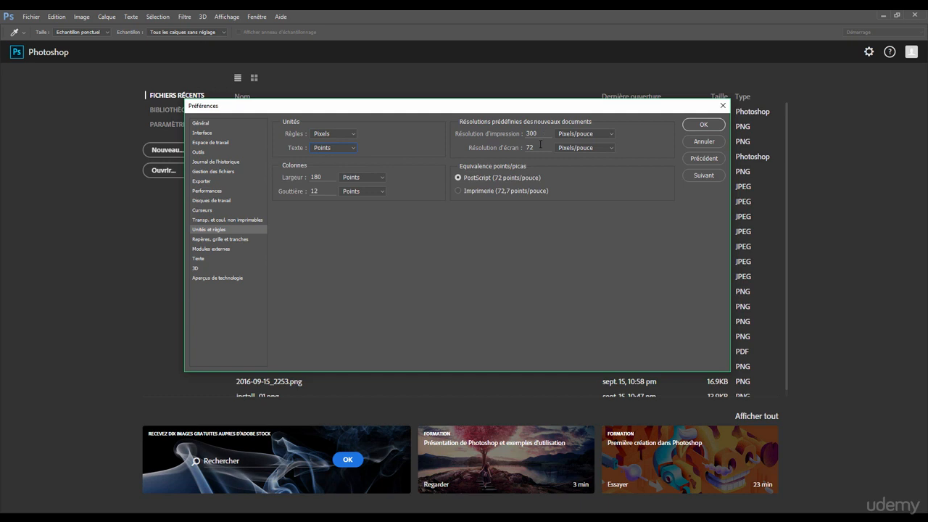
pyautogui.moveTo(485, 113); pyautogui.dragTo(493, 113)
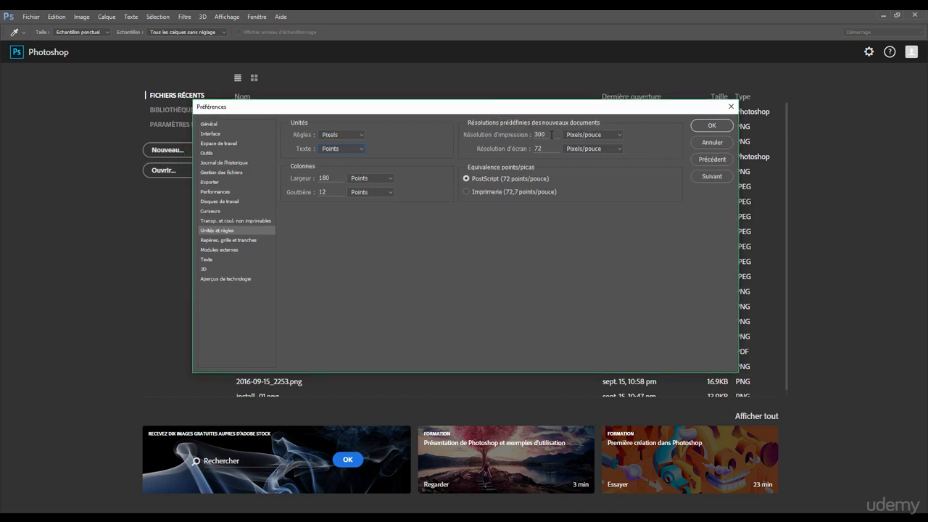
pyautogui.click(335, 135)
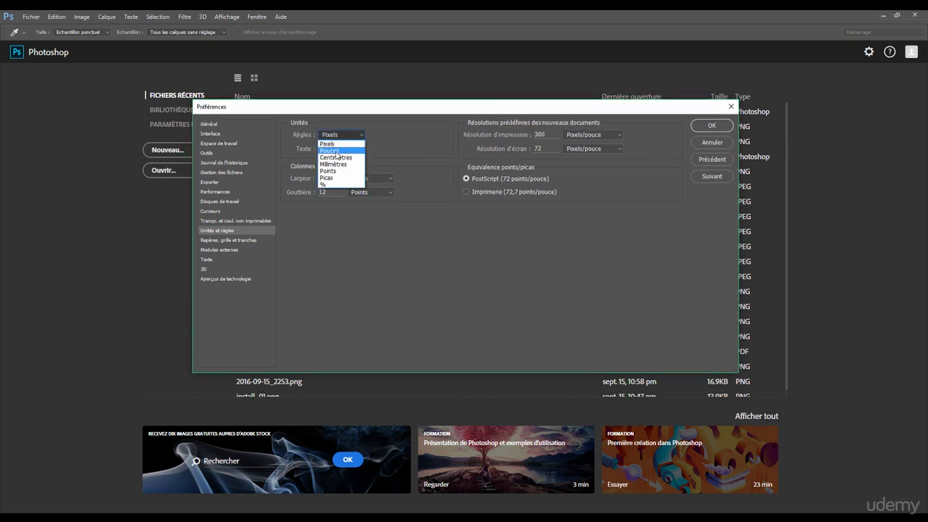
pyautogui.click(327, 137)
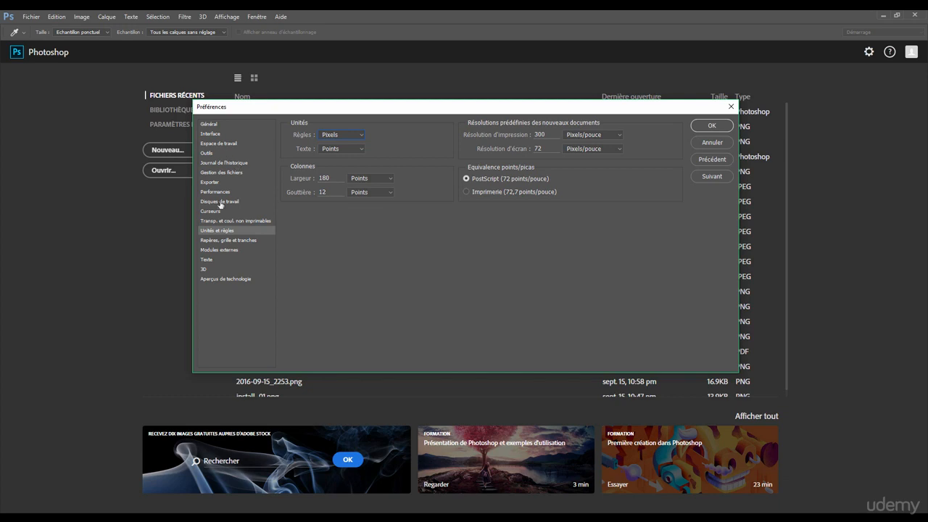
# View the 3D preferences and return to the Général preferences
pyautogui.click(220, 276)
pyautogui.click(219, 270)
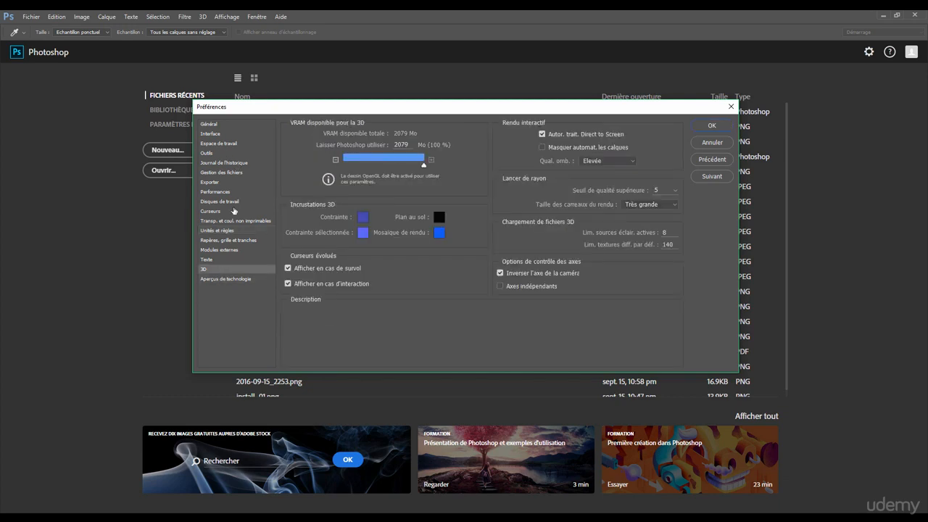
pyautogui.moveTo(247, 109); pyautogui.dragTo(263, 121)
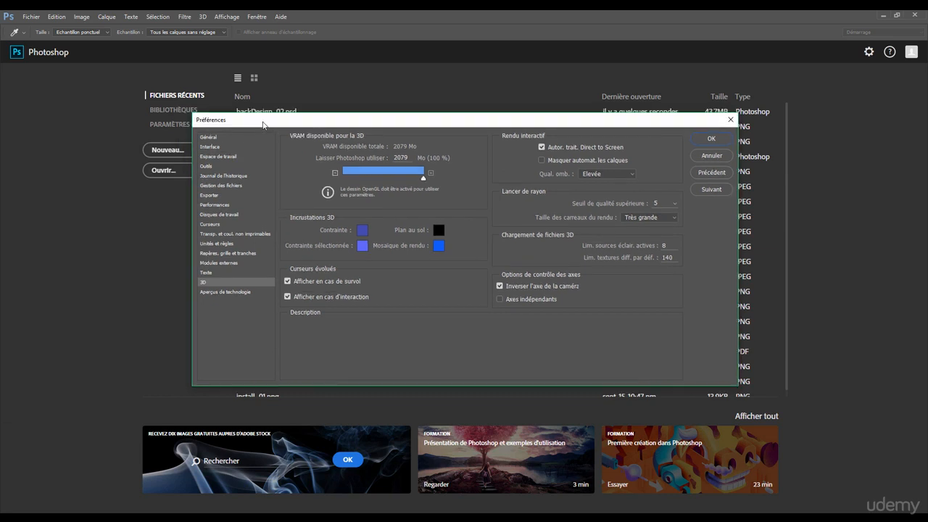
pyautogui.click(231, 138)
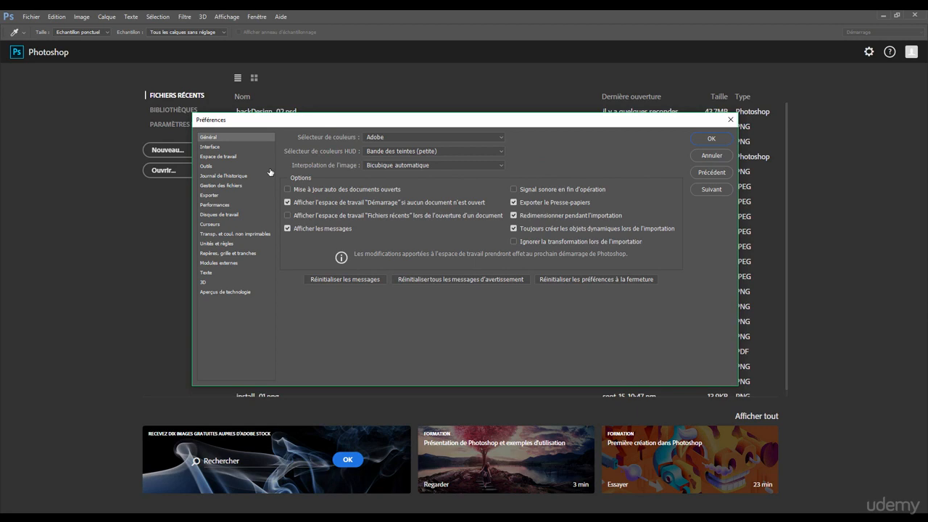
pyautogui.moveTo(359, 121); pyautogui.dragTo(343, 136)
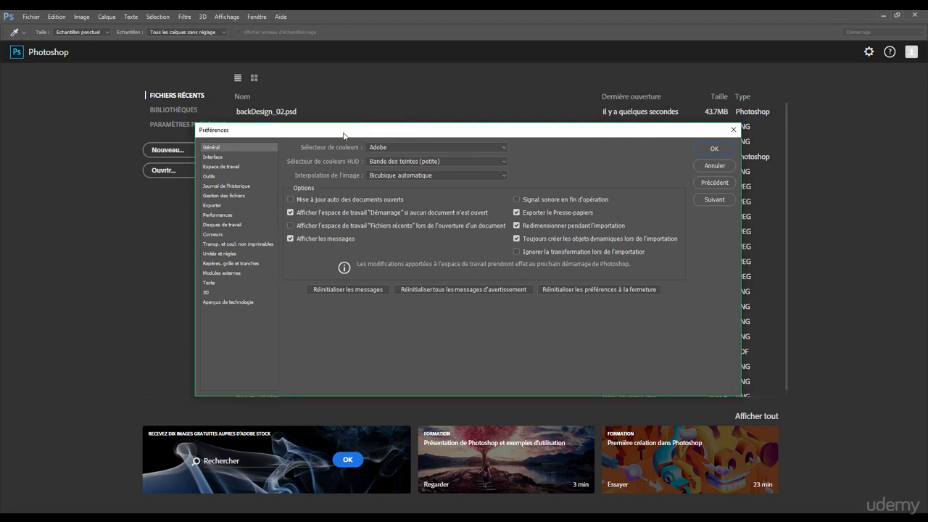
pyautogui.moveTo(343, 136); pyautogui.dragTo(382, 134)
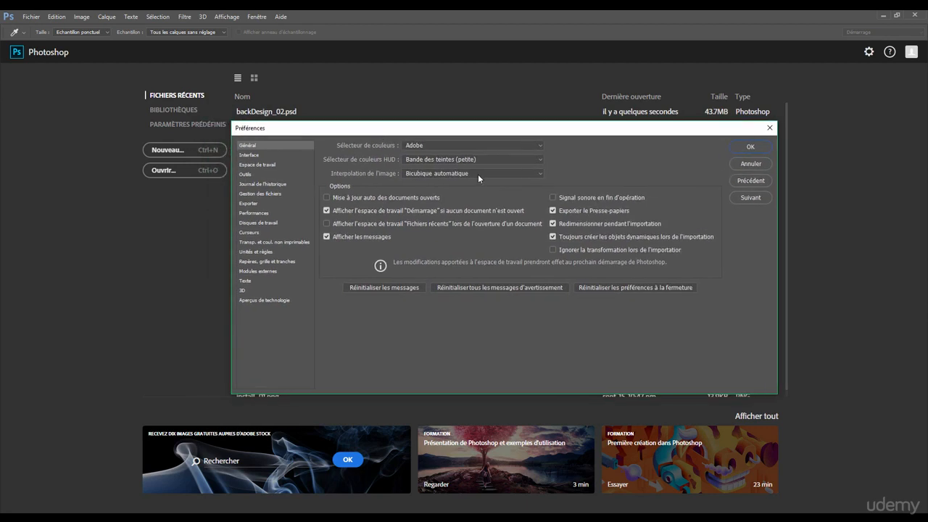